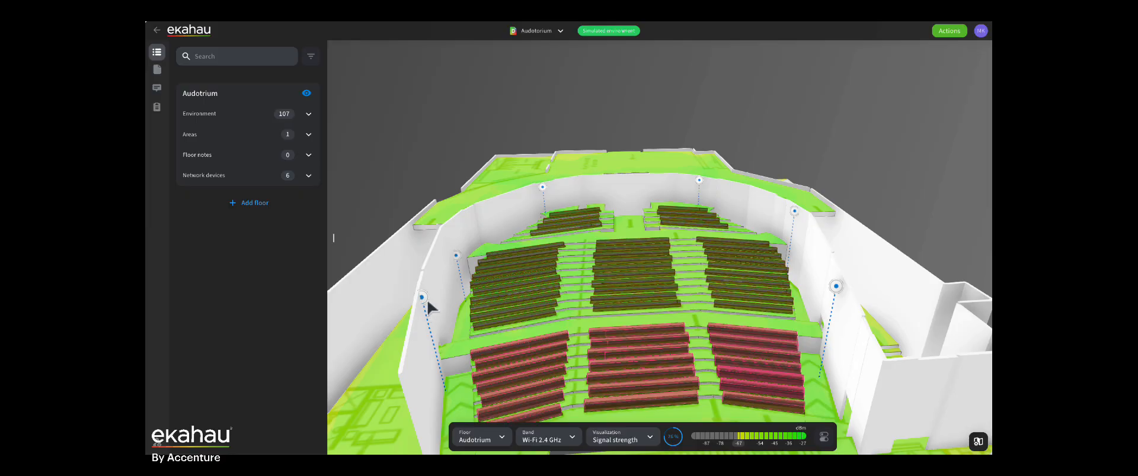
Step: Examine the installation settings of AP-005 on the auditorium's left wall, including its mounting options, tilt and rotation
{"action": "left_click", "coordinate": [423, 298]}
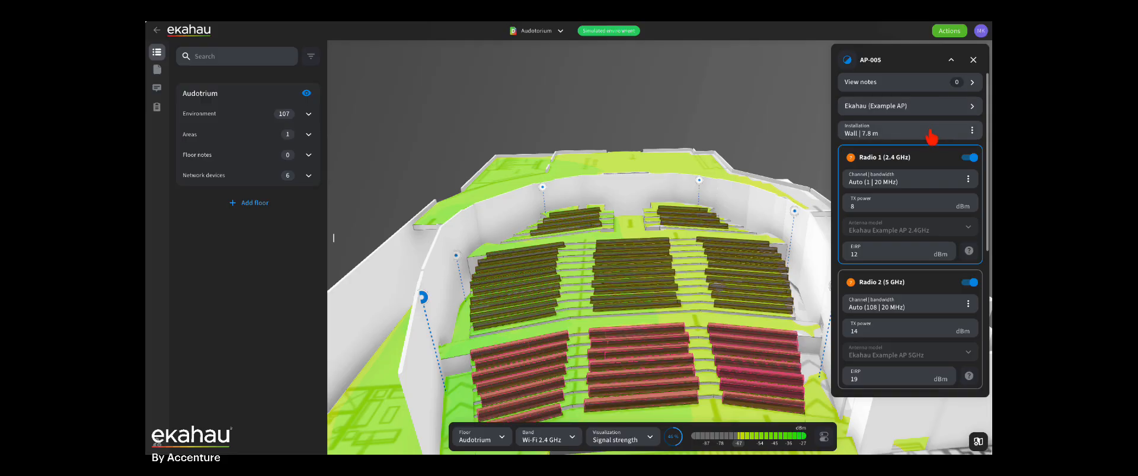
{"action": "left_click", "coordinate": [931, 134]}
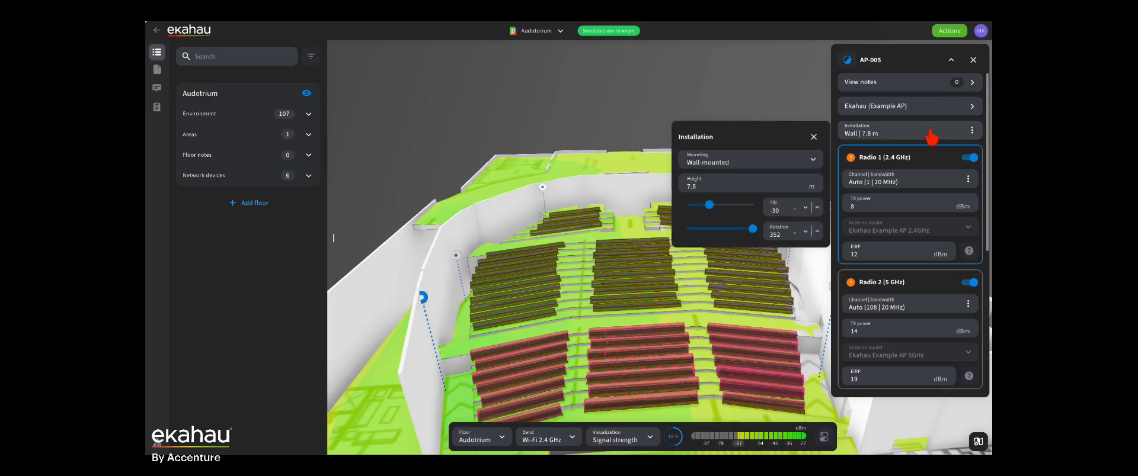
{"action": "left_click", "coordinate": [788, 168]}
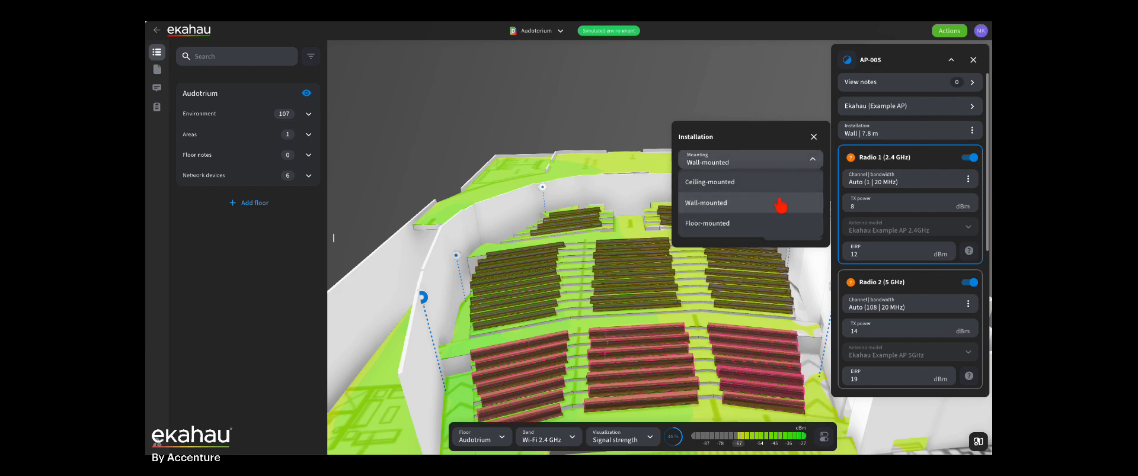
{"action": "left_click", "coordinate": [813, 138]}
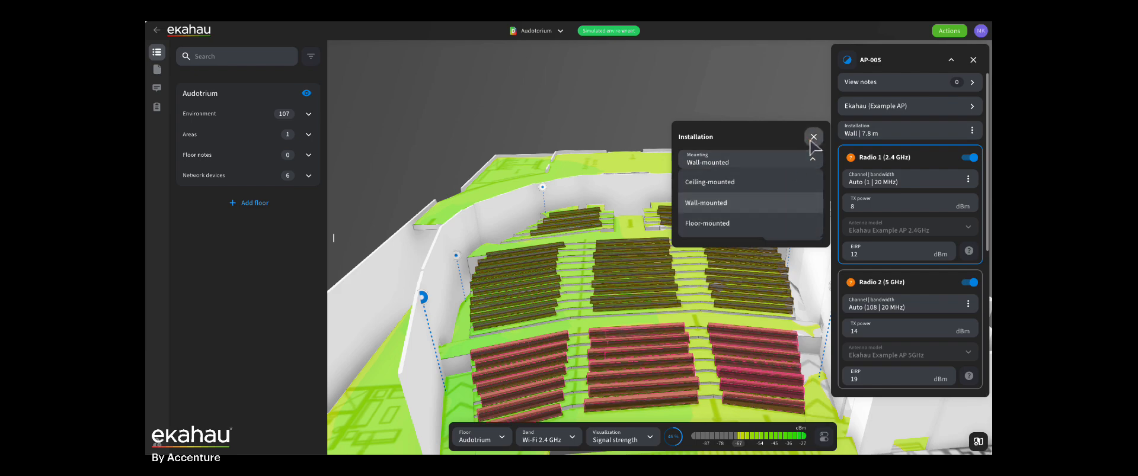
{"action": "left_click", "coordinate": [870, 132]}
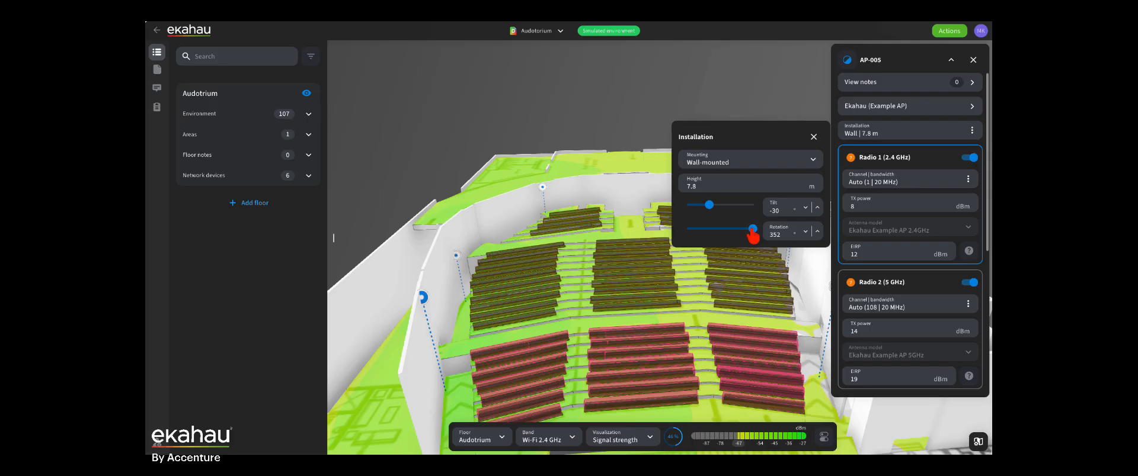
{"action": "left_click", "coordinate": [813, 137]}
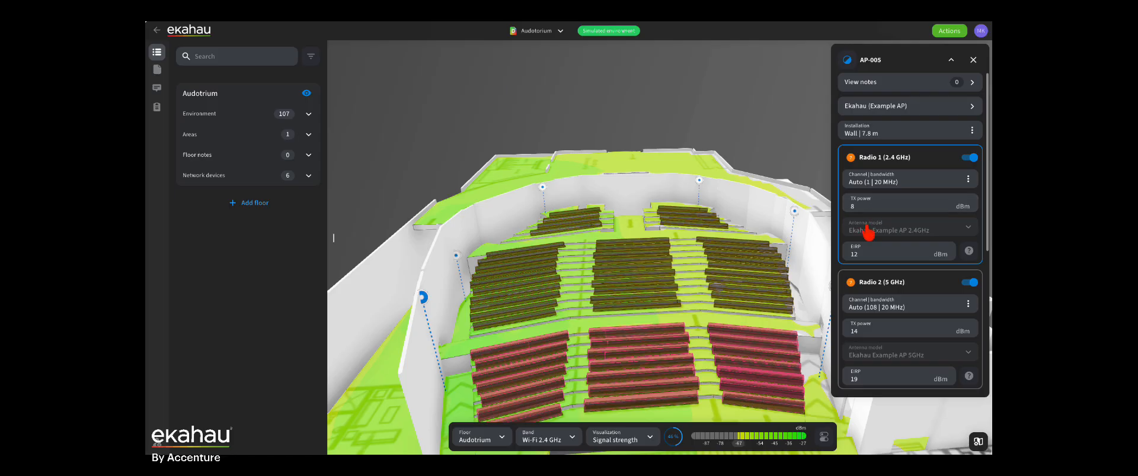
Step: Replace the device model of AP-005 with the Cisco AP1552e + AIR-ANT2547V-N
{"action": "mouse_move", "coordinate": [868, 231]}
{"action": "left_click", "coordinate": [871, 108]}
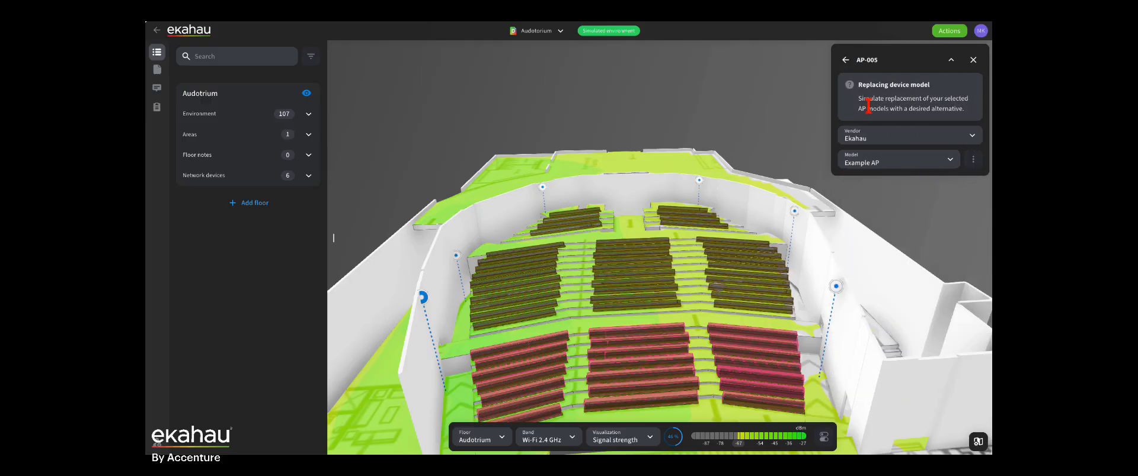
{"action": "left_click", "coordinate": [870, 141]}
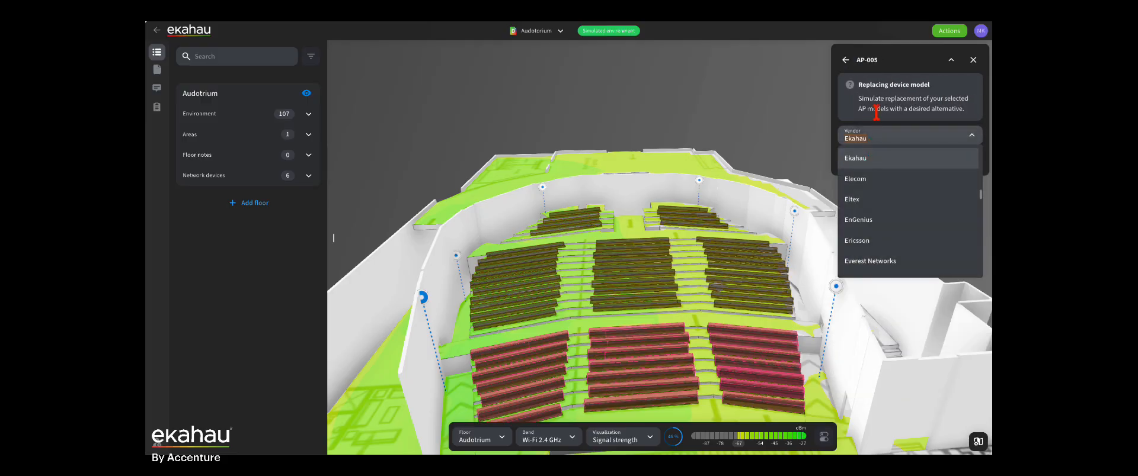
{"action": "type", "text": "ci"}
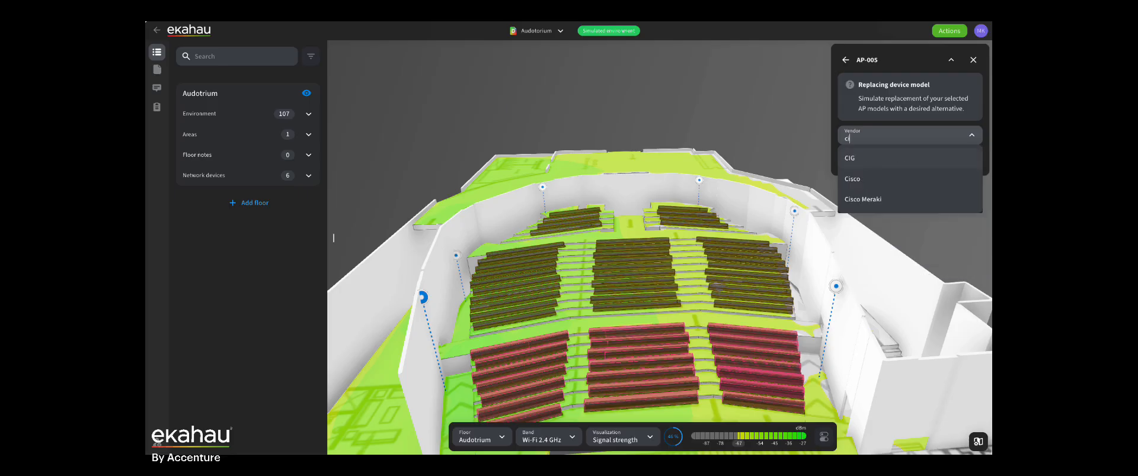
{"action": "left_click", "coordinate": [859, 180]}
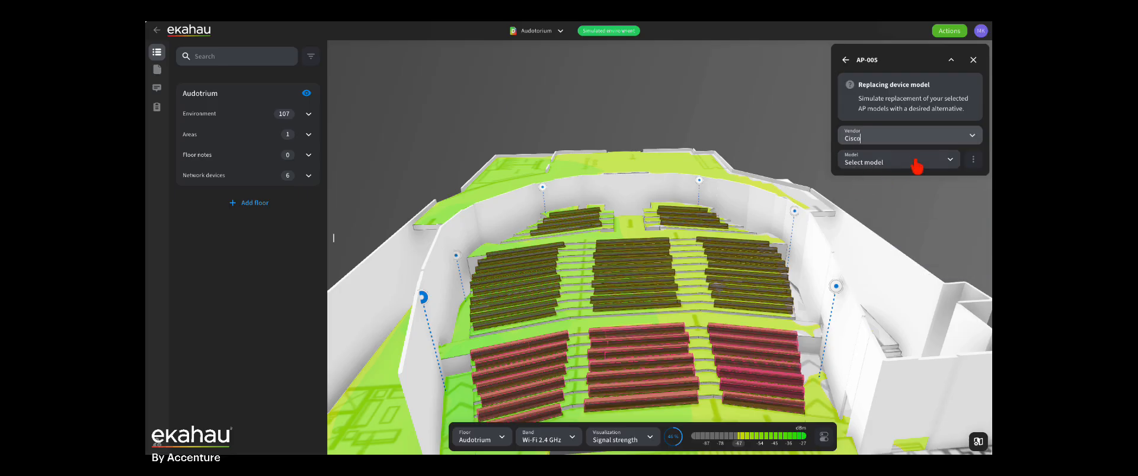
{"action": "left_click", "coordinate": [948, 160]}
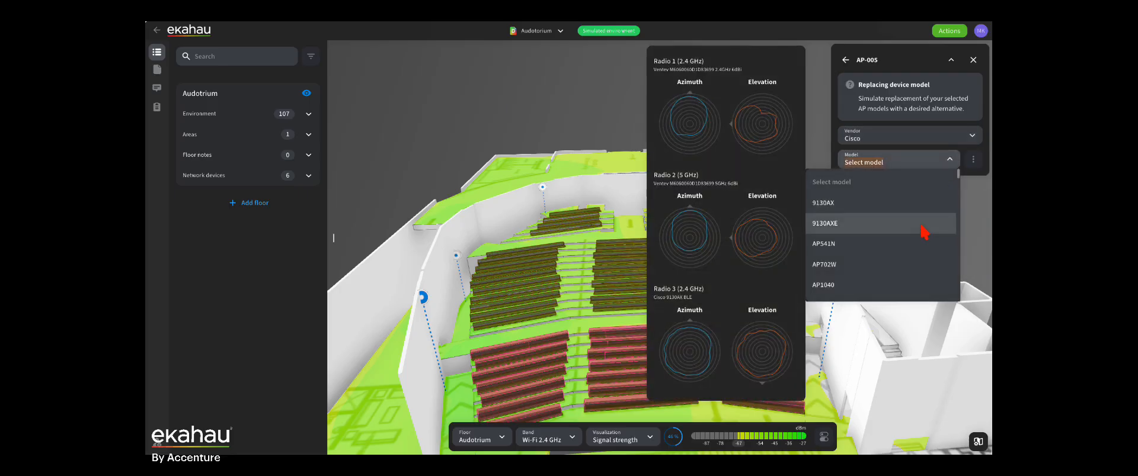
{"action": "scroll", "coordinate": [921, 231], "scroll_direction": "down", "scroll_amount": 3}
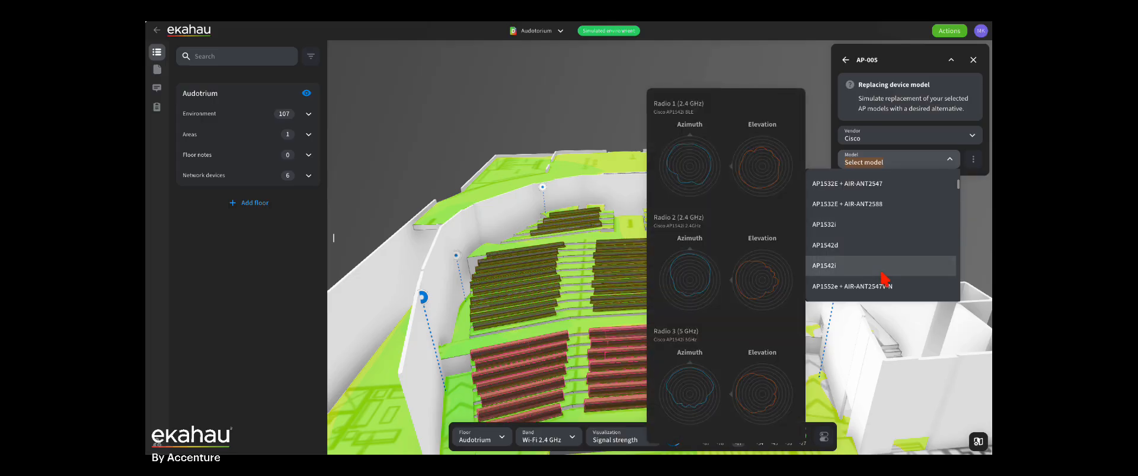
{"action": "left_click", "coordinate": [862, 289]}
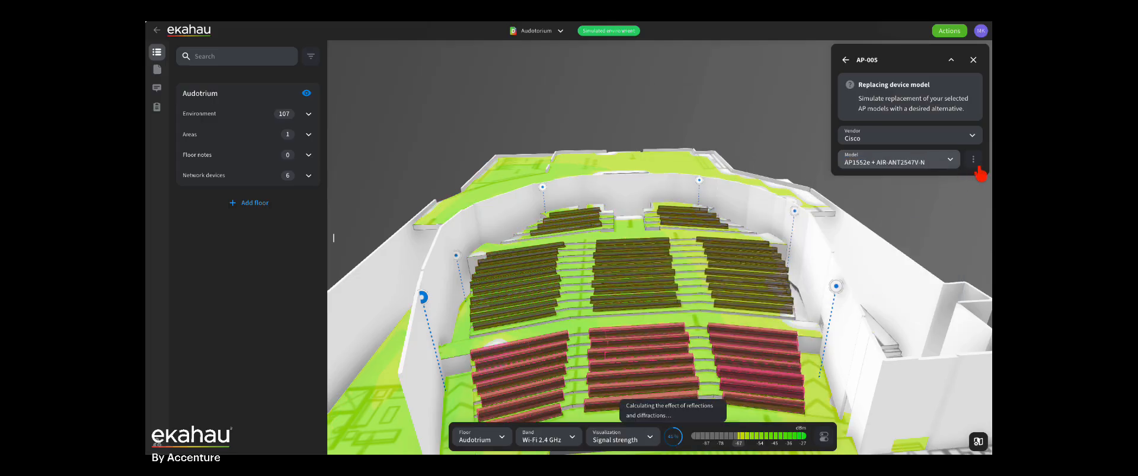
{"action": "left_click", "coordinate": [973, 60]}
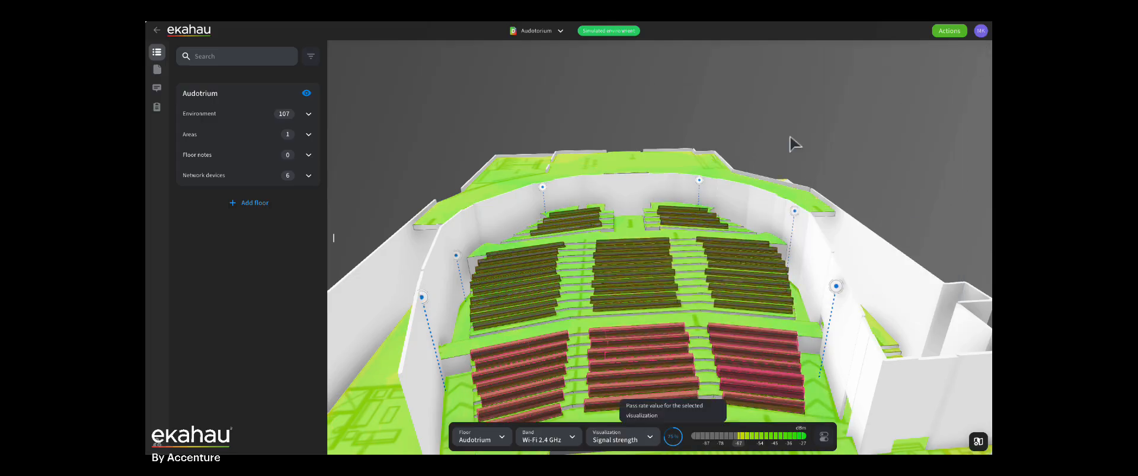
Step: Set the Radio 1 (2.4 GHz) antenna model of AP-005 to Cisco AP1572E + AIR-ANT2588P3M-N
{"action": "left_click", "coordinate": [422, 297]}
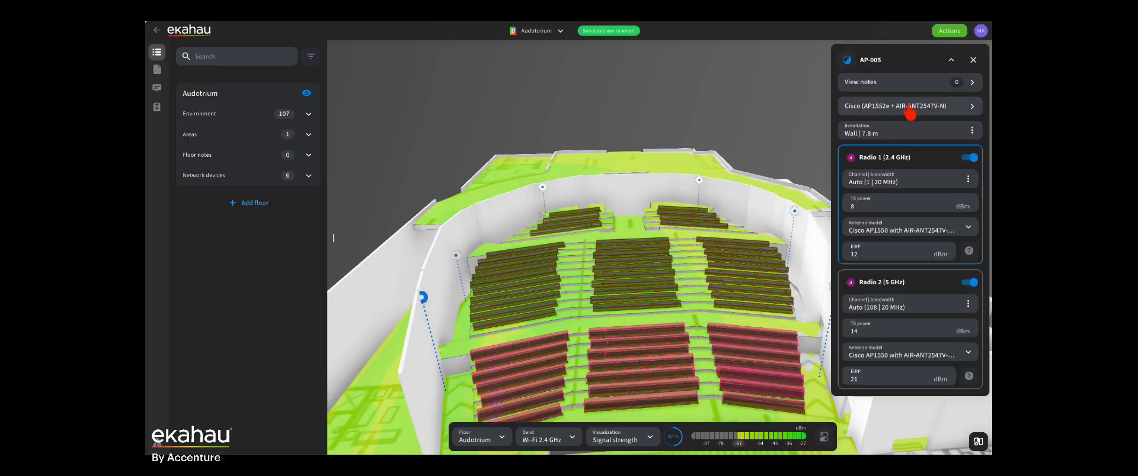
{"action": "left_click", "coordinate": [966, 231]}
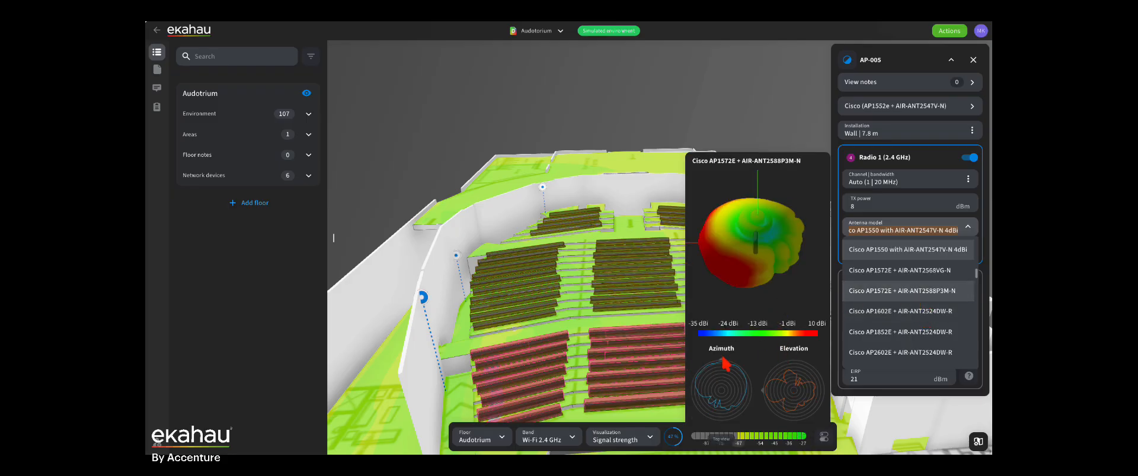
{"action": "left_click", "coordinate": [883, 293]}
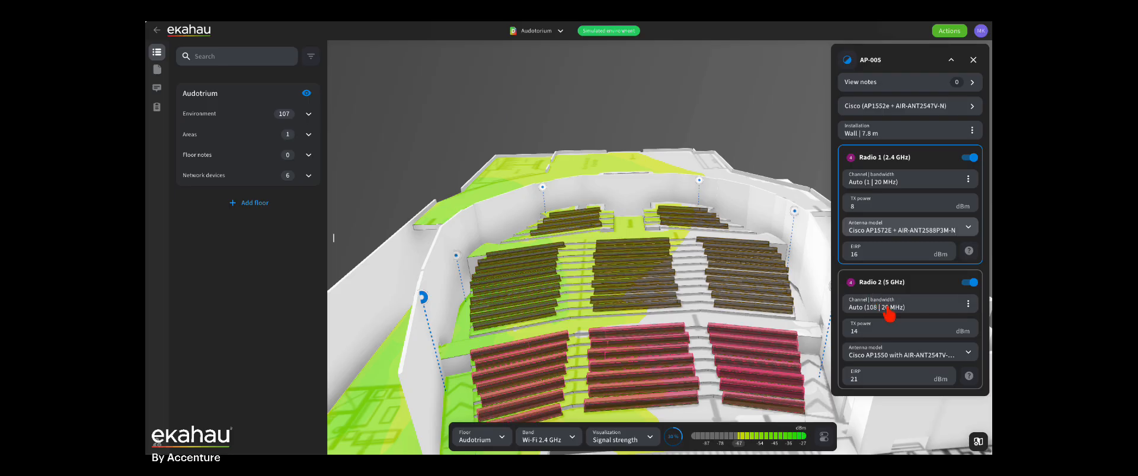
{"action": "mouse_move", "coordinate": [890, 359]}
Step: Set the wall-mounted AP-005's antenna tilt to 10° and its rotation to 276° in the installation settings
{"action": "left_click", "coordinate": [971, 131]}
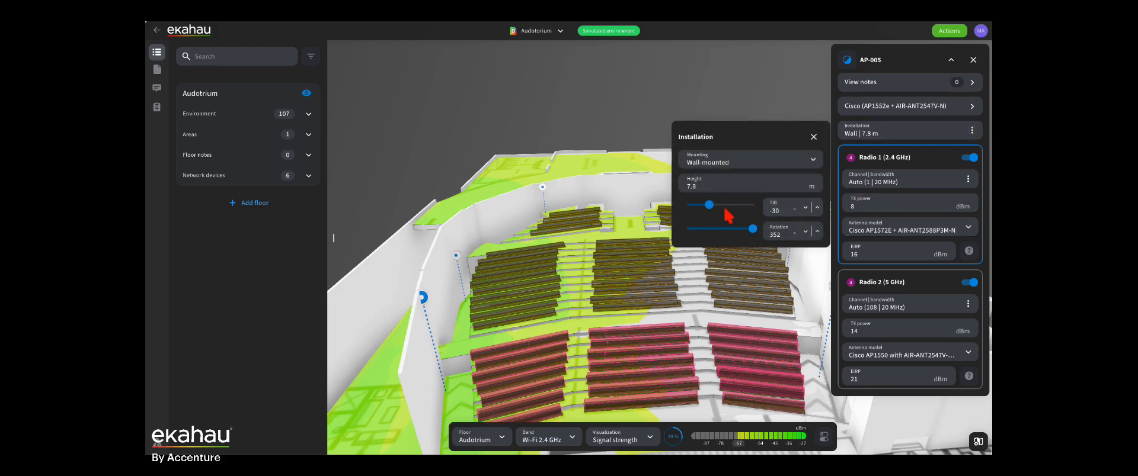
{"action": "left_click_drag", "start_coordinate": [711, 205], "coordinate": [725, 206]}
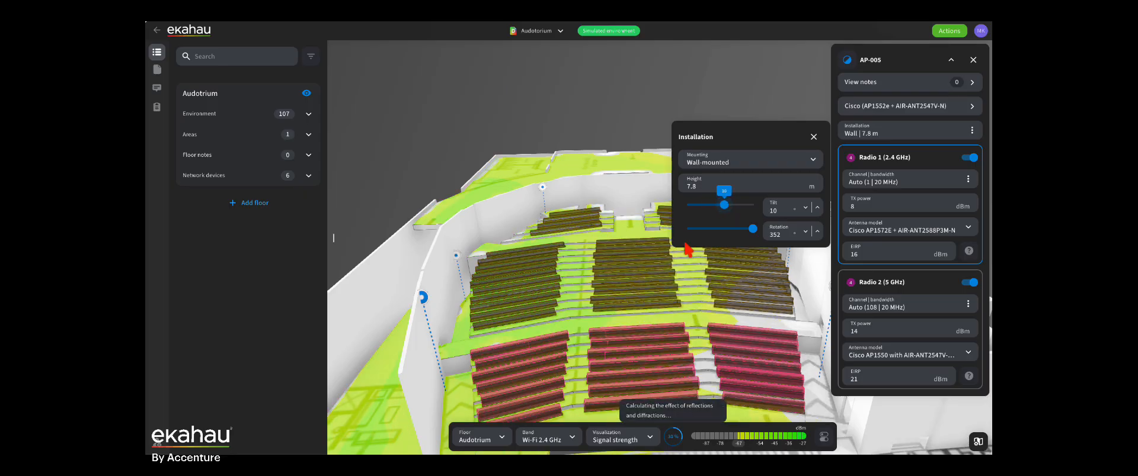
{"action": "mouse_move", "coordinate": [753, 230]}
{"action": "left_mouse_down"}
{"action": "mouse_move", "coordinate": [715, 229]}
{"action": "mouse_move", "coordinate": [739, 229]}
{"action": "left_mouse_up"}
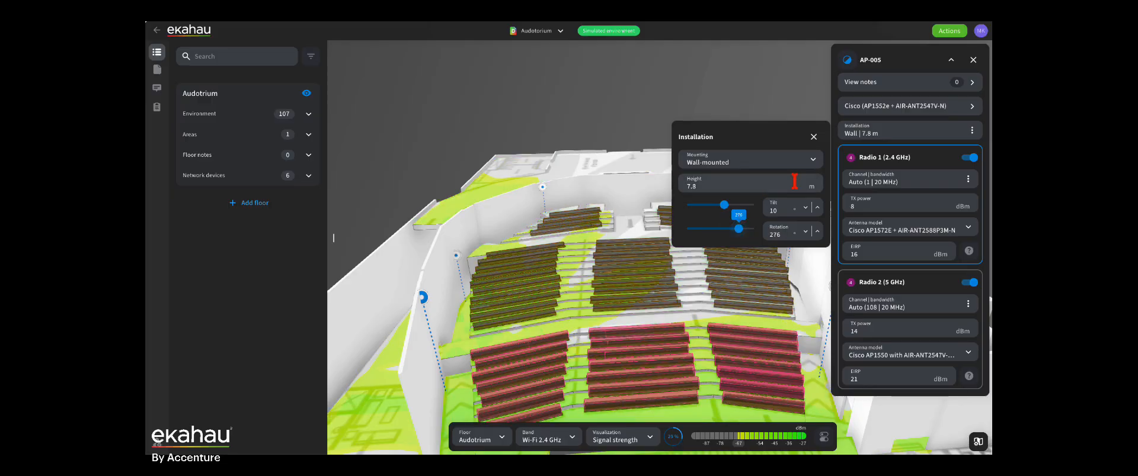
Step: Set the installation height of AP-005 to 5 m and close the installation settings
{"action": "double_click", "coordinate": [703, 187]}
{"action": "type", "text": "5"}
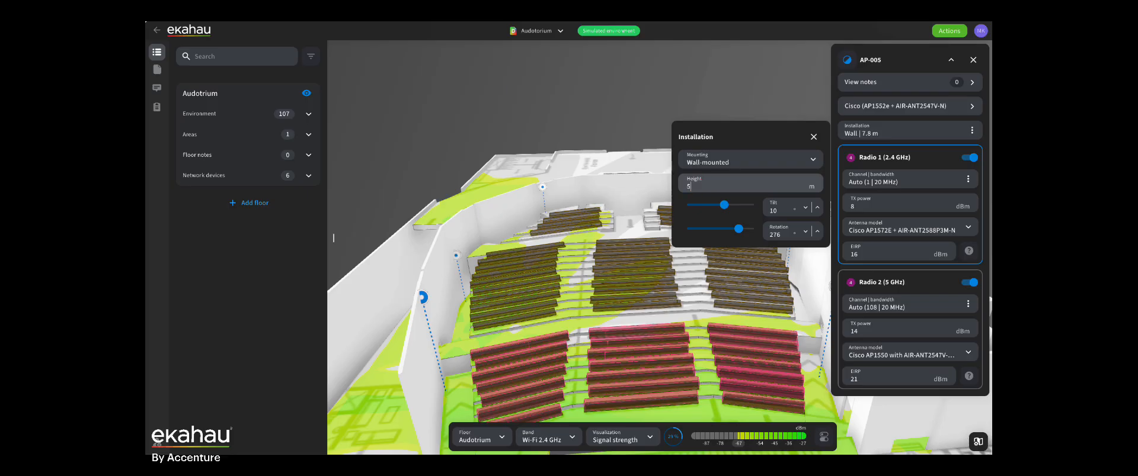
{"action": "key", "text": "Return"}
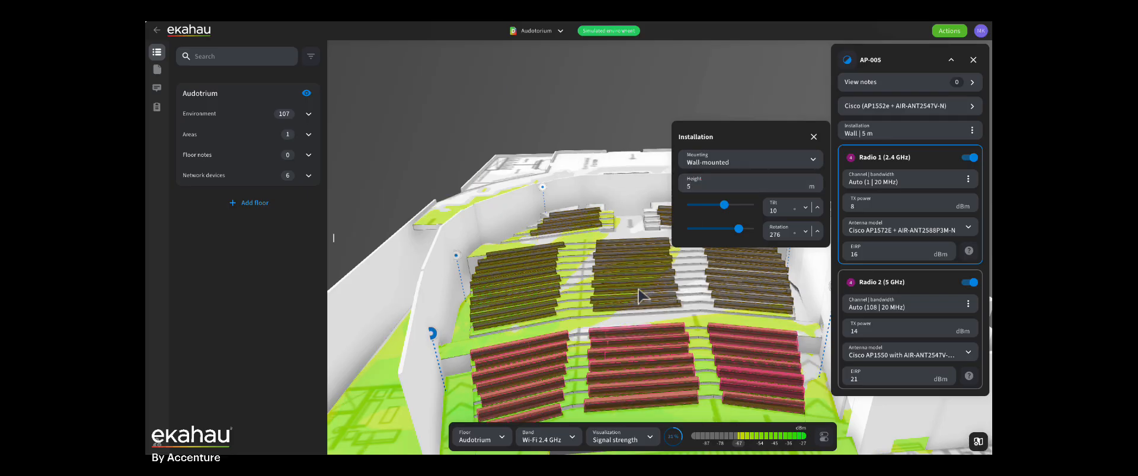
{"action": "left_click", "coordinate": [814, 137]}
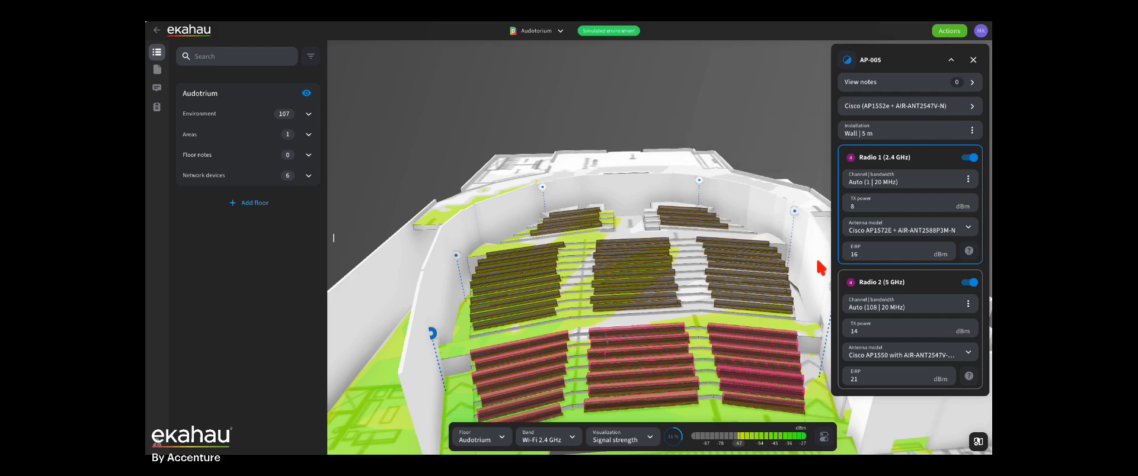
Step: Set AP-005's Radio 2 (5 GHz) antenna model to Cisco AP1572E + AIR-ANT2588P3M-N and its TX power to 20 dBm
{"action": "left_click", "coordinate": [912, 357]}
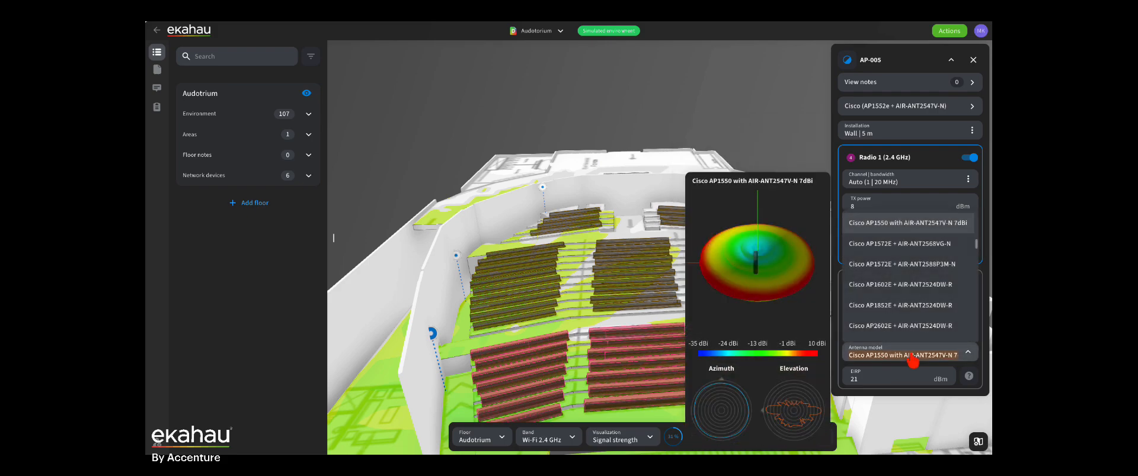
{"action": "left_click", "coordinate": [895, 264]}
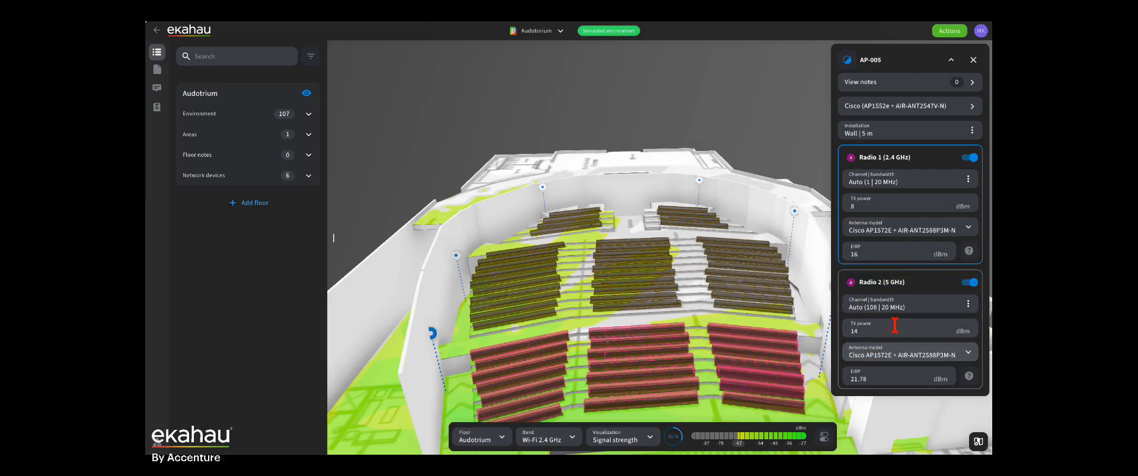
{"action": "left_click", "coordinate": [870, 330]}
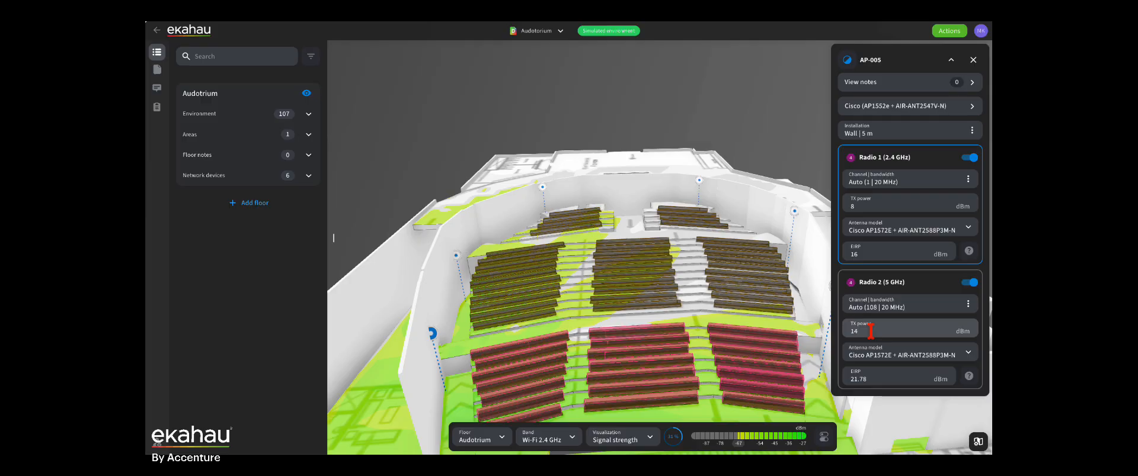
{"action": "type", "text": "20"}
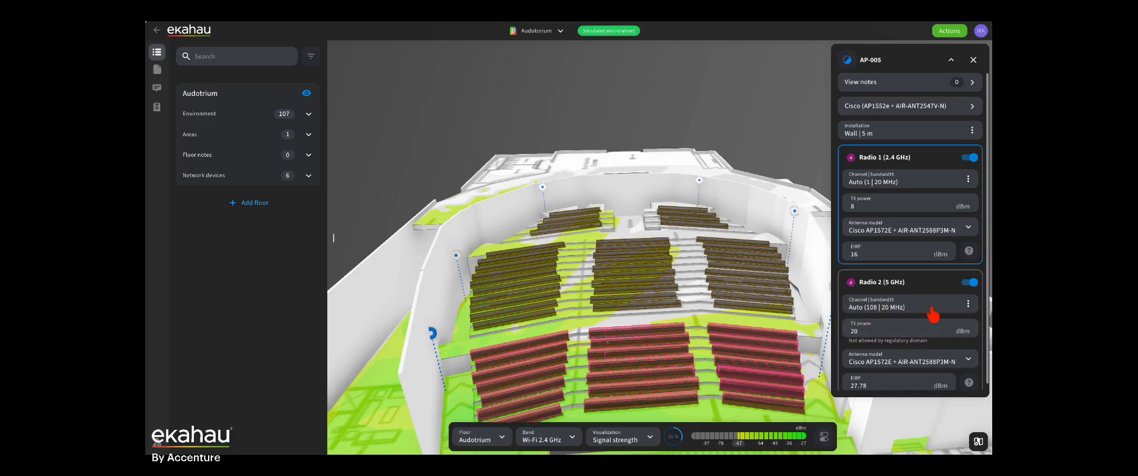
Step: Set the installation height of AP-005 to 7.38 m and close the installation settings
{"action": "left_click", "coordinate": [908, 136]}
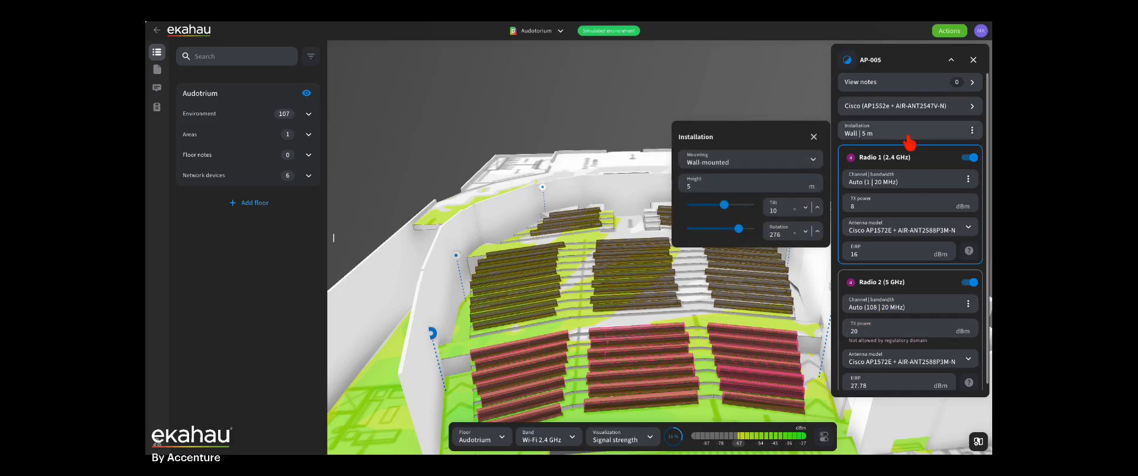
{"action": "left_click", "coordinate": [758, 182]}
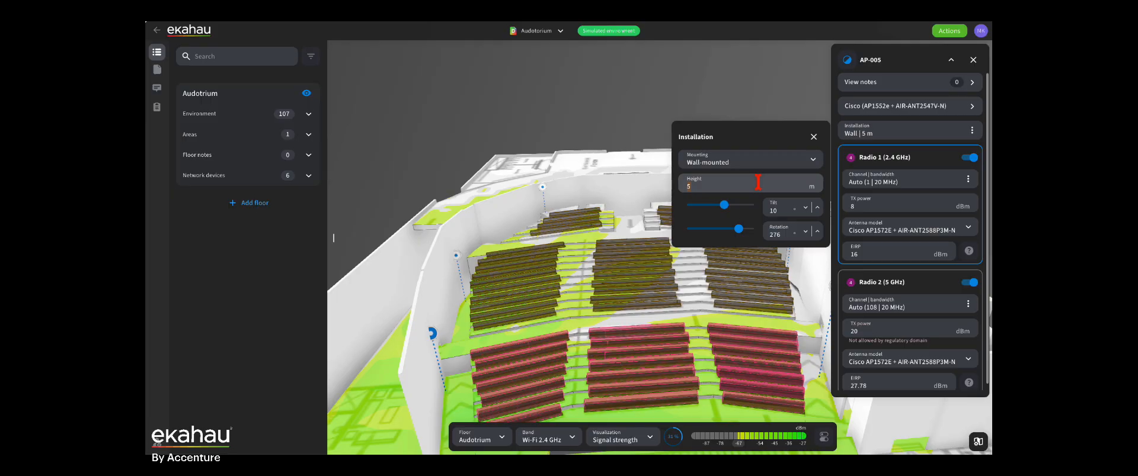
{"action": "type", "text": "7.38"}
{"action": "key", "text": "Return"}
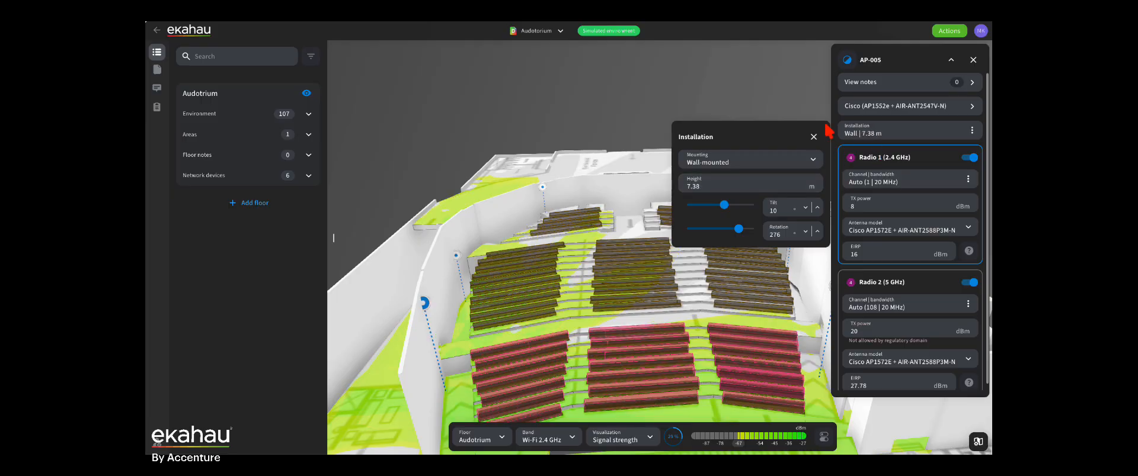
{"action": "left_click", "coordinate": [813, 138]}
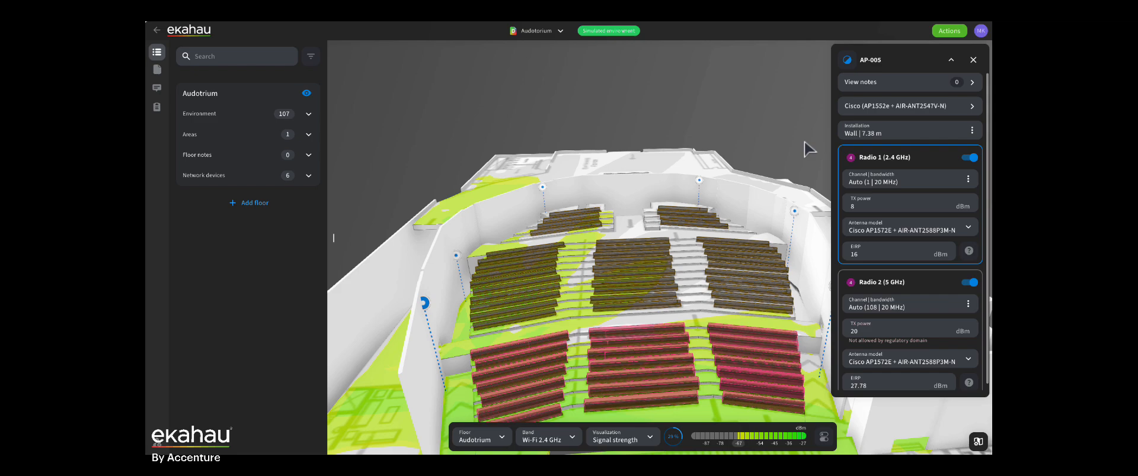